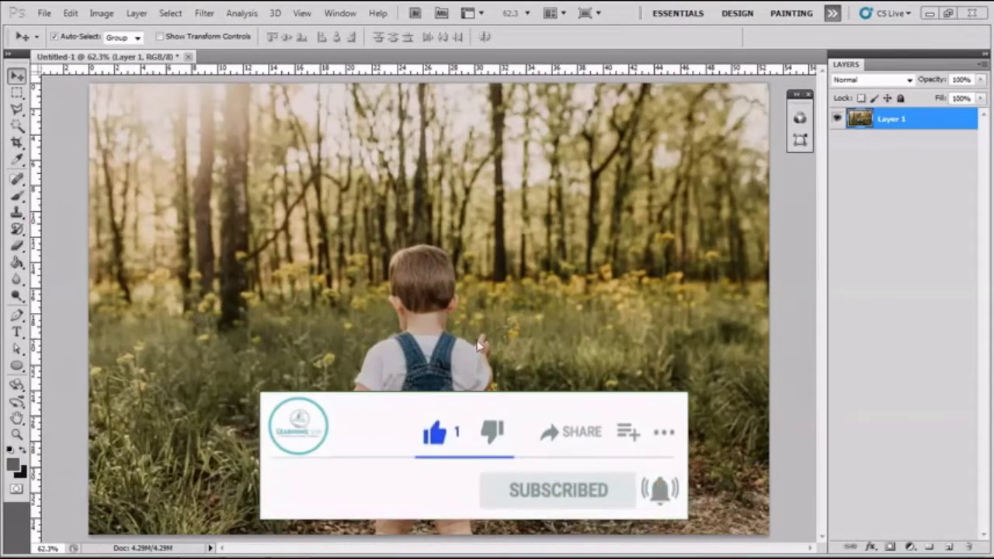
# Step: Duplicate Layer 1 and brighten the copy with Levels (midtone 0.78, white input 205)
pyautogui.hotkey('ctrl', 'j')
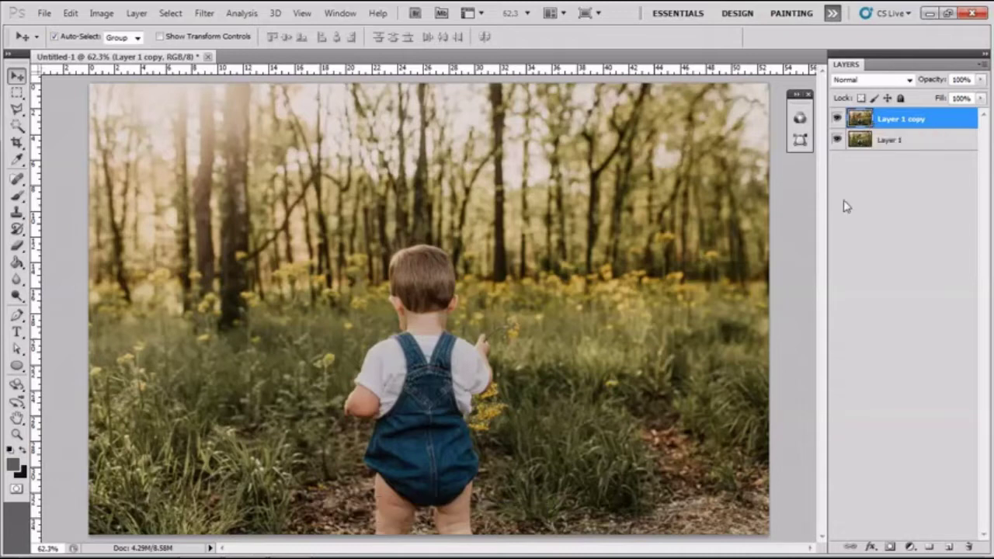
pyautogui.hotkey('ctrl', 'l')
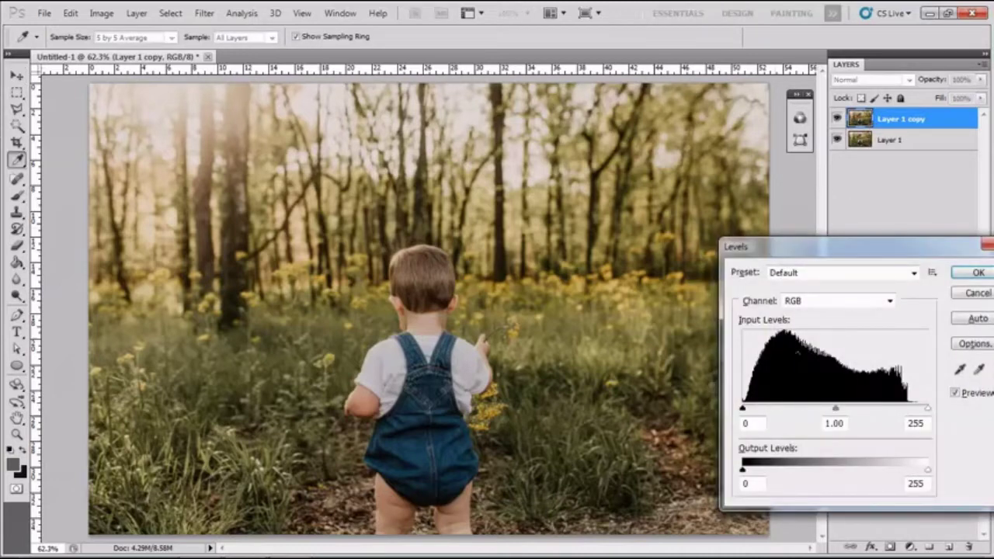
pyautogui.moveTo(834, 409); pyautogui.dragTo(851, 409)
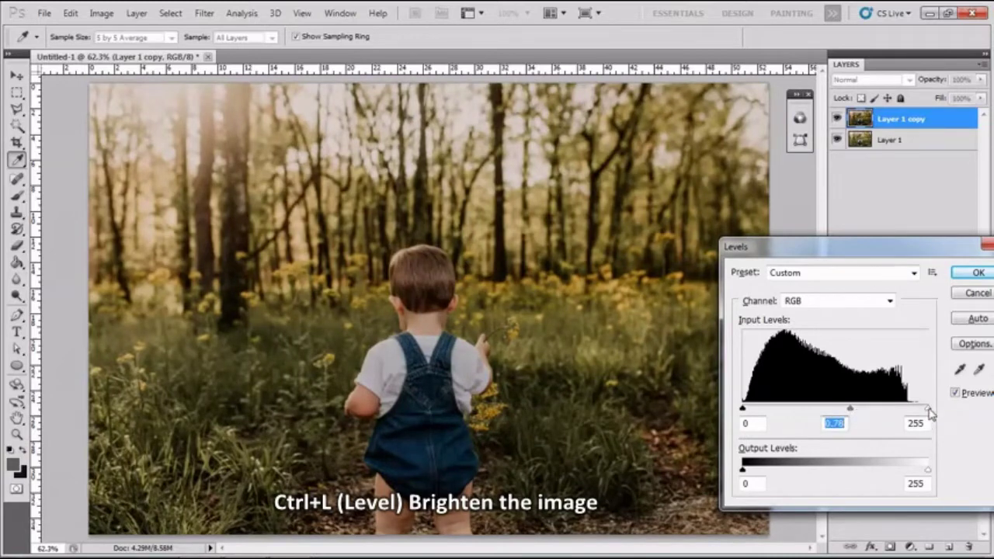
pyautogui.moveTo(927, 409); pyautogui.dragTo(891, 414)
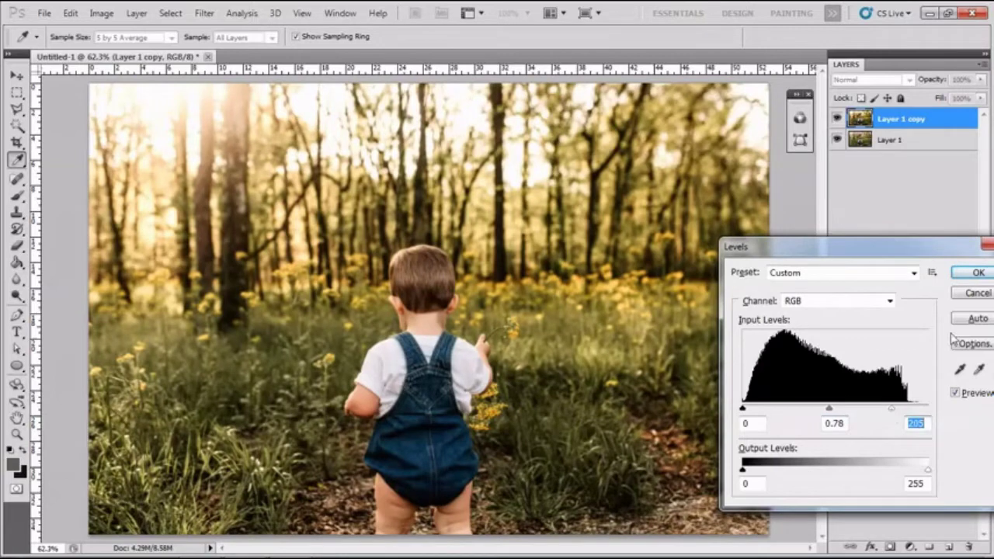
pyautogui.click(978, 272)
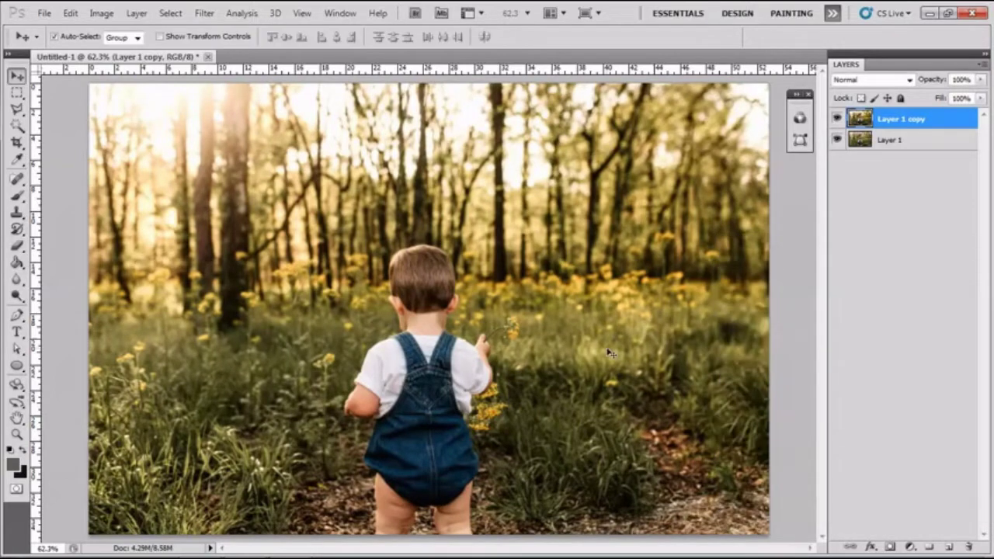
# Step: Toggle Layer 1 copy's visibility to compare, then bring up the Channels panel from the Window menu
pyautogui.click(837, 119)
pyautogui.click(837, 118)
pyautogui.click(802, 120)
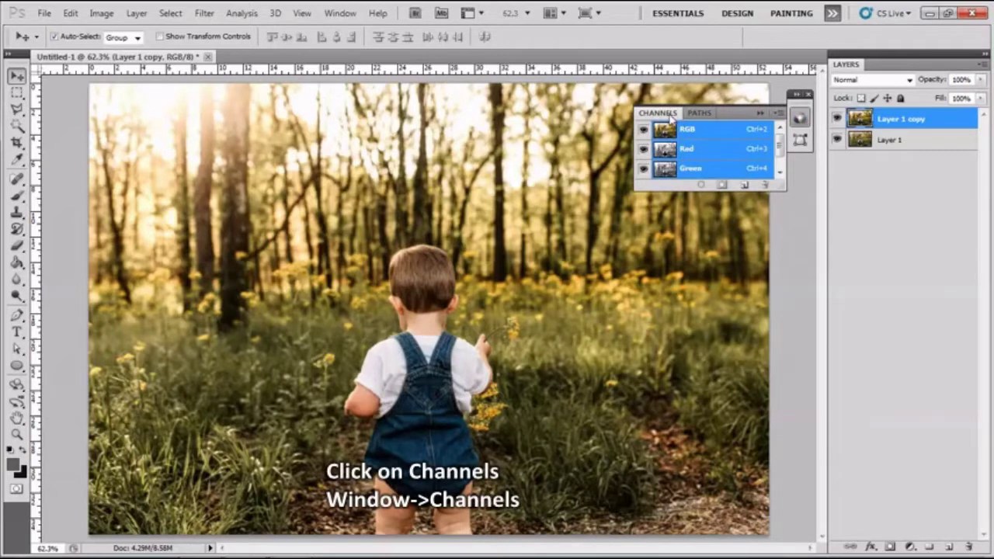
pyautogui.click(339, 14)
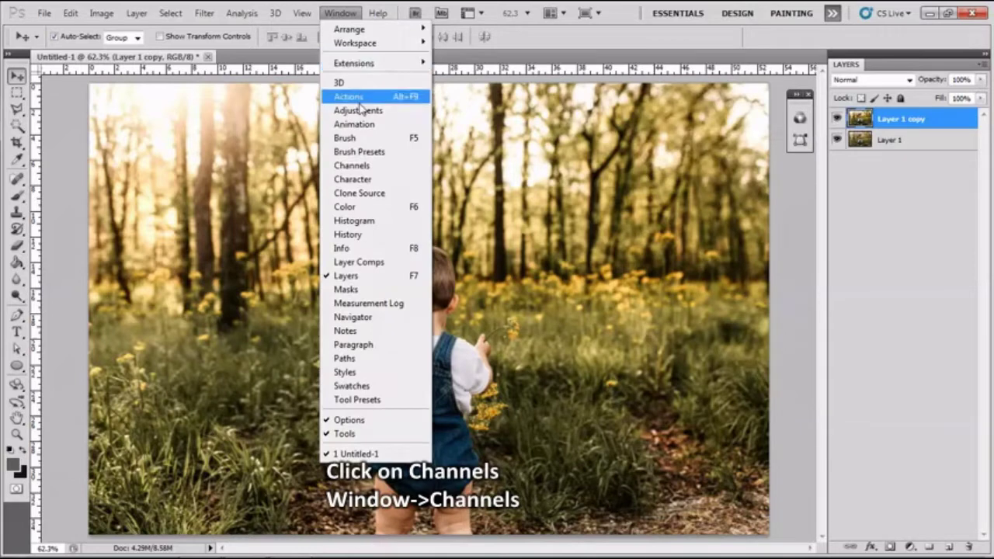
pyautogui.click(363, 166)
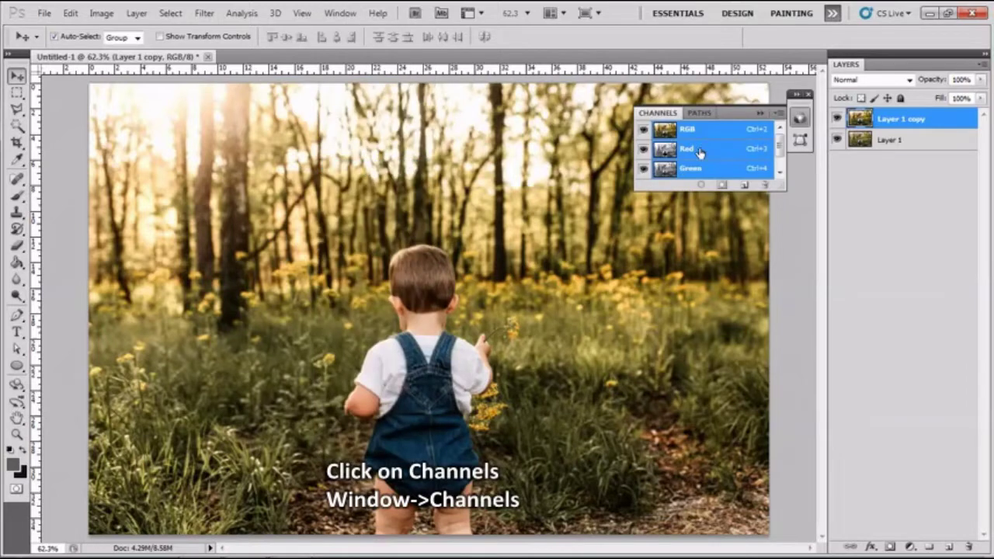
pyautogui.click(780, 173)
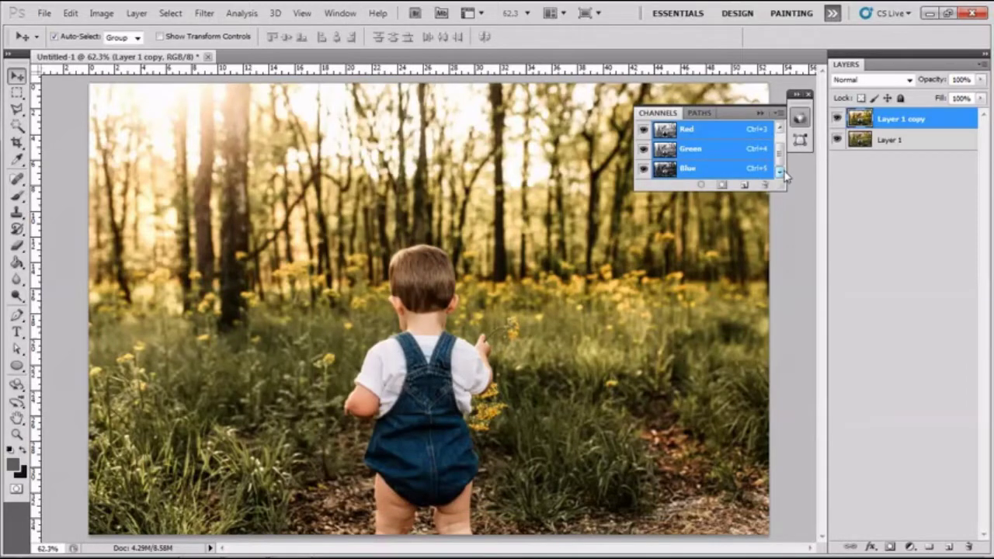
# Step: Paste the Blue channel into the Green channel, return to the RGB composite and deselect
pyautogui.click(738, 175)
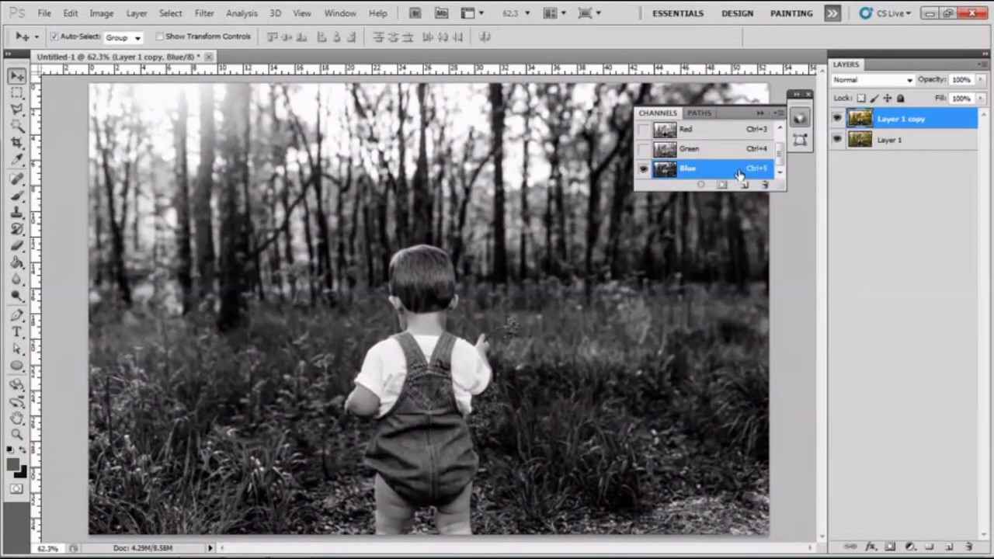
pyautogui.hotkey('ctrl', 'a')
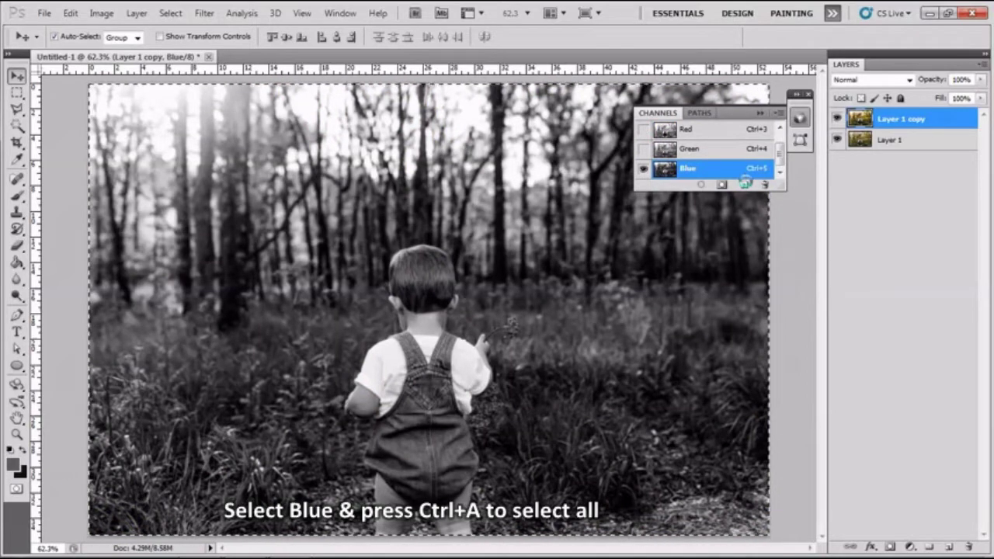
pyautogui.click(748, 149)
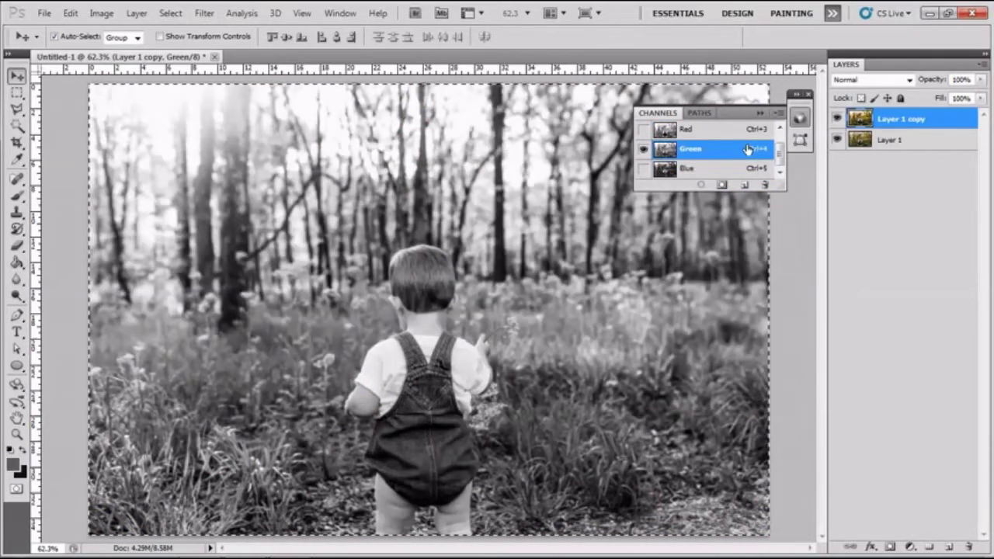
pyautogui.hotkey('ctrl', 'v')
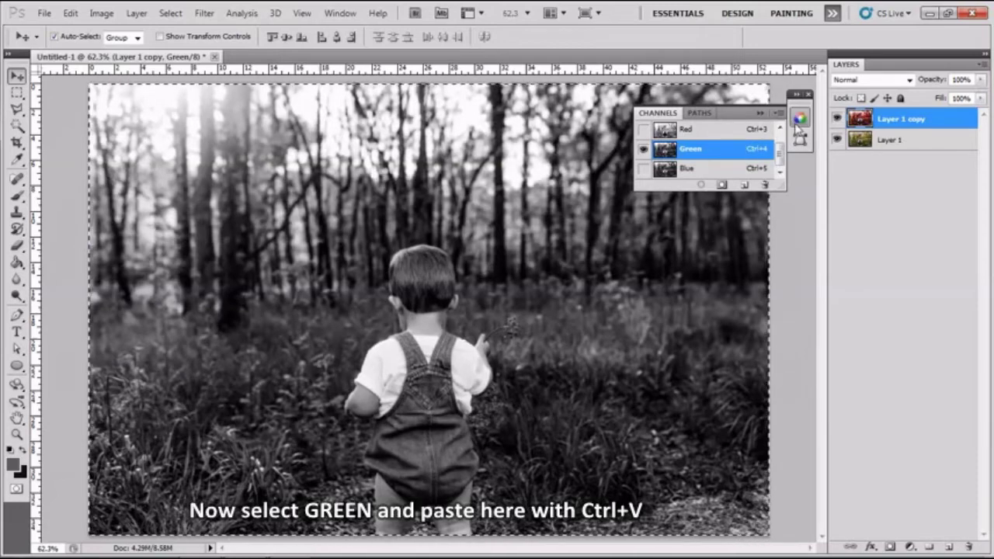
pyautogui.scroll(1, 783, 134)
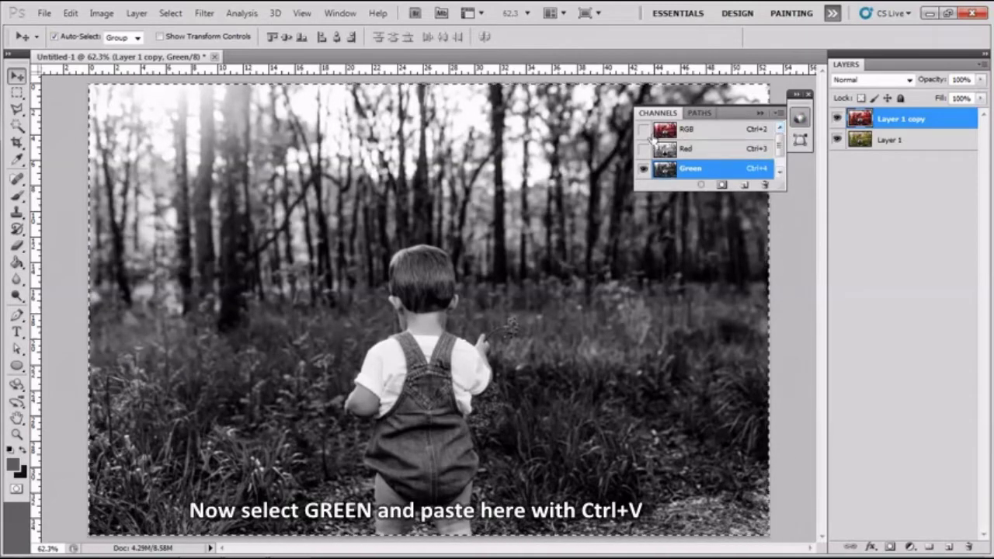
pyautogui.click(651, 134)
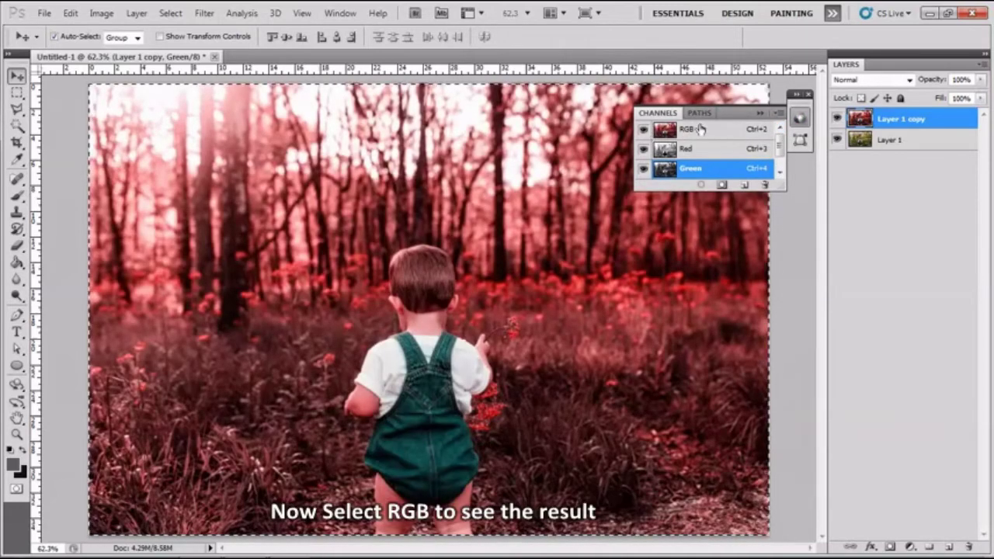
pyautogui.click(758, 113)
pyautogui.hotkey('ctrl', 'd')
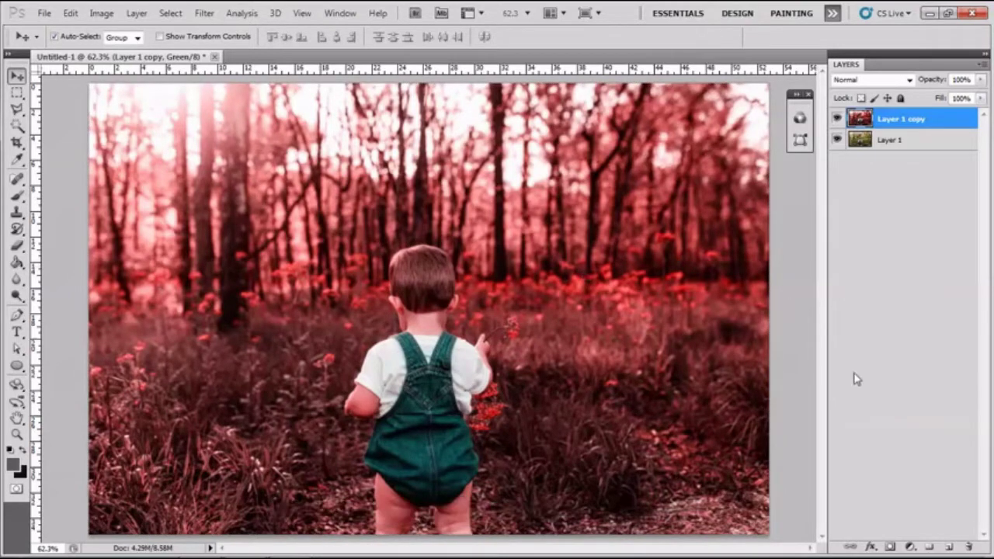
# Step: Create a Selective Color adjustment layer with Reds at Cyan -100, Yellow 50, Black 15
pyautogui.click(911, 548)
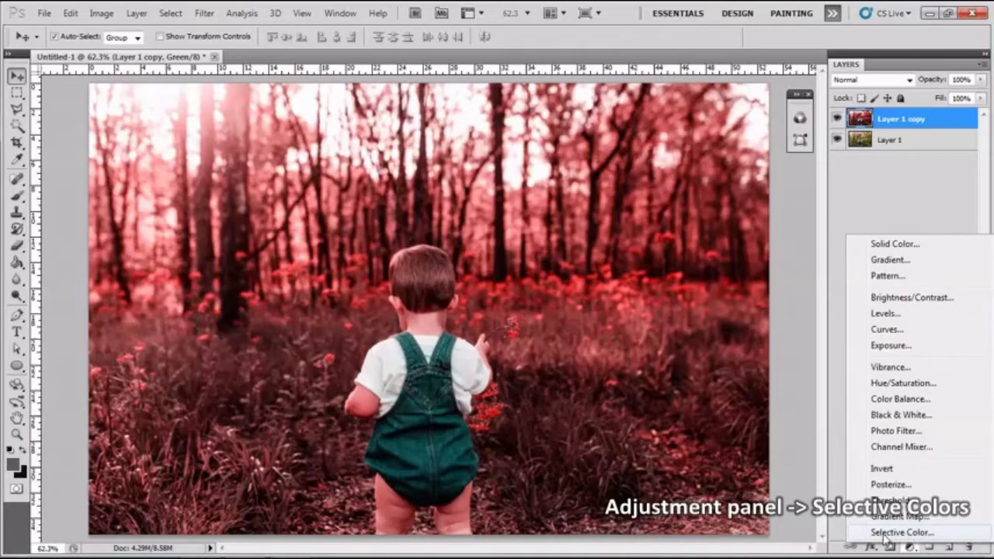
pyautogui.click(886, 533)
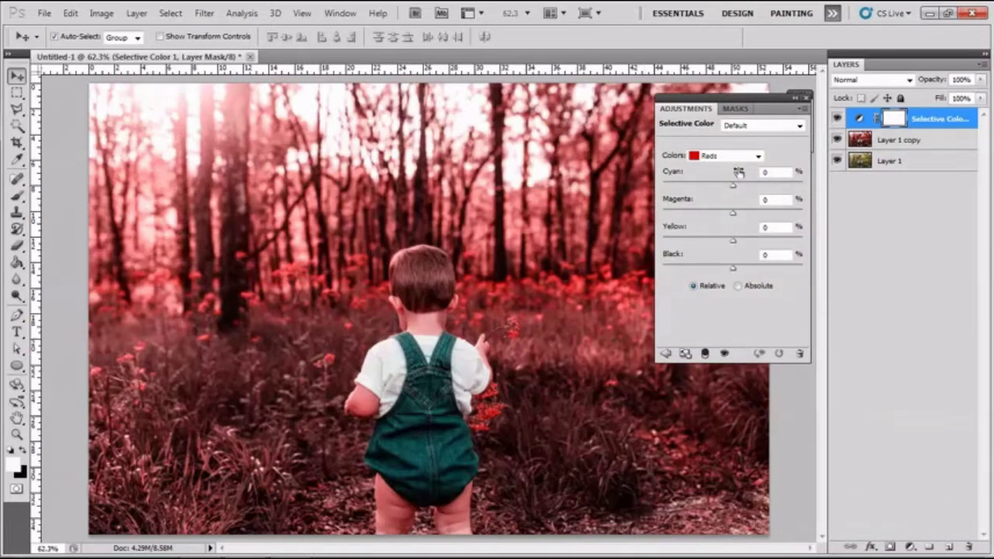
pyautogui.moveTo(735, 181); pyautogui.dragTo(645, 187)
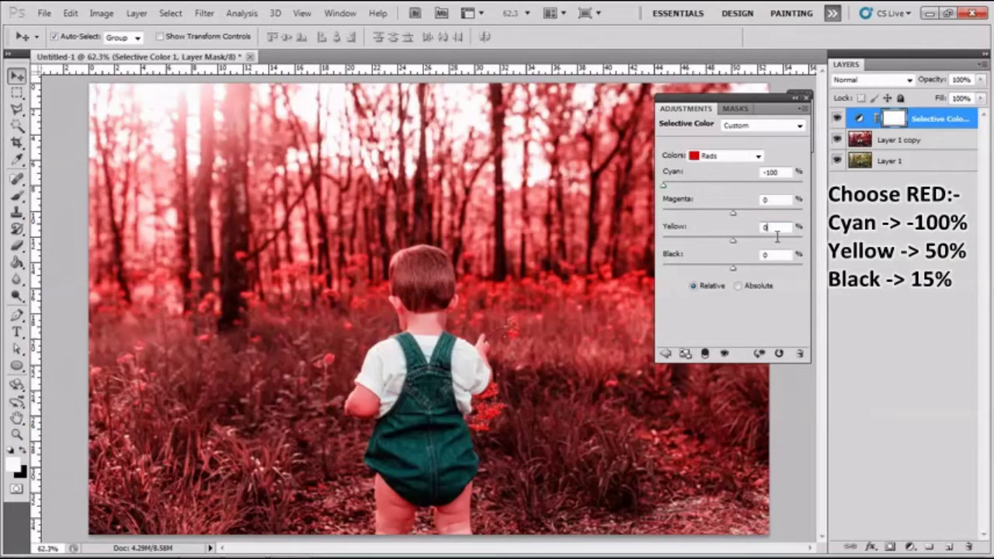
pyautogui.write('50')
pyautogui.doubleClick(778, 261)
pyautogui.write('15')
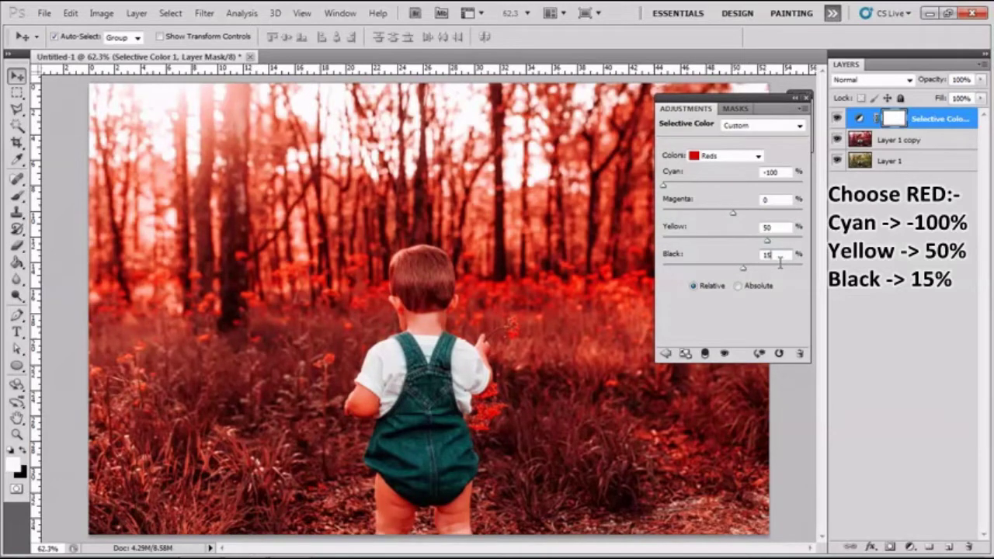
# Step: Set the Selective Color Neutrals to Cyan +30
pyautogui.click(758, 156)
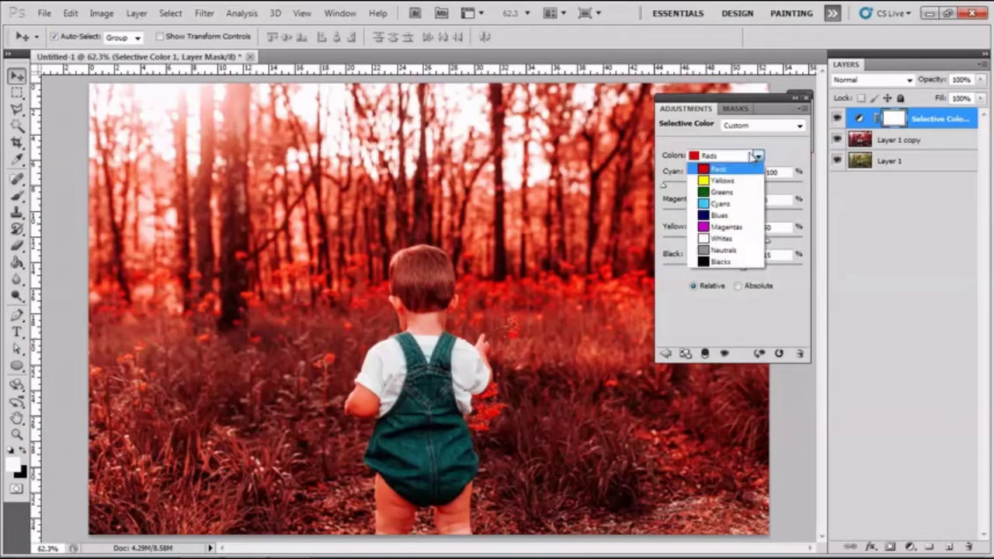
pyautogui.click(728, 251)
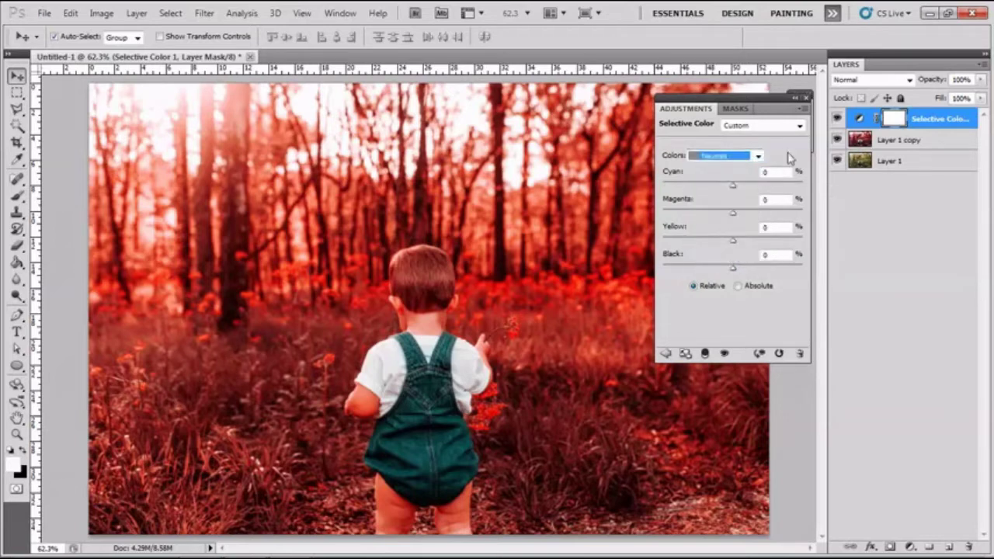
pyautogui.click(771, 172)
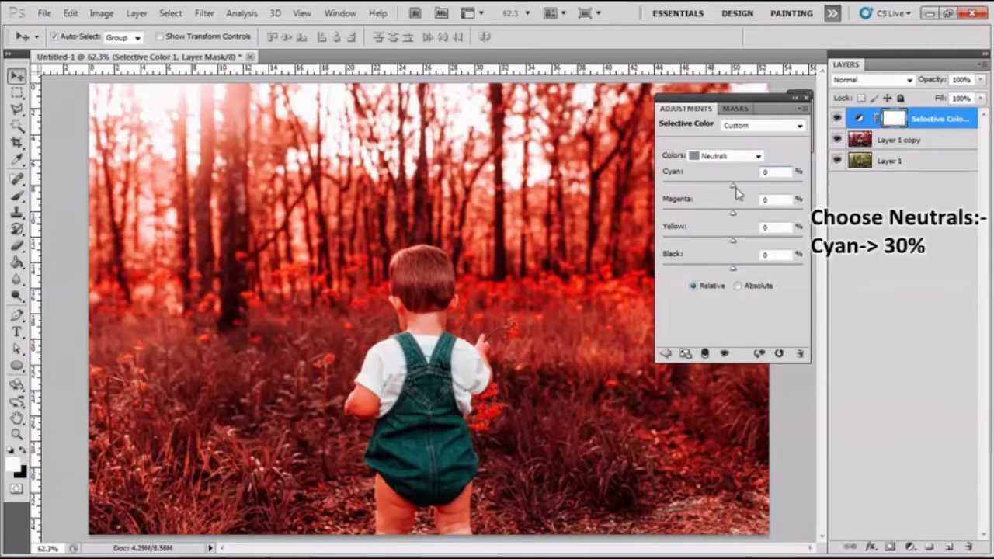
pyautogui.moveTo(734, 188); pyautogui.dragTo(753, 188)
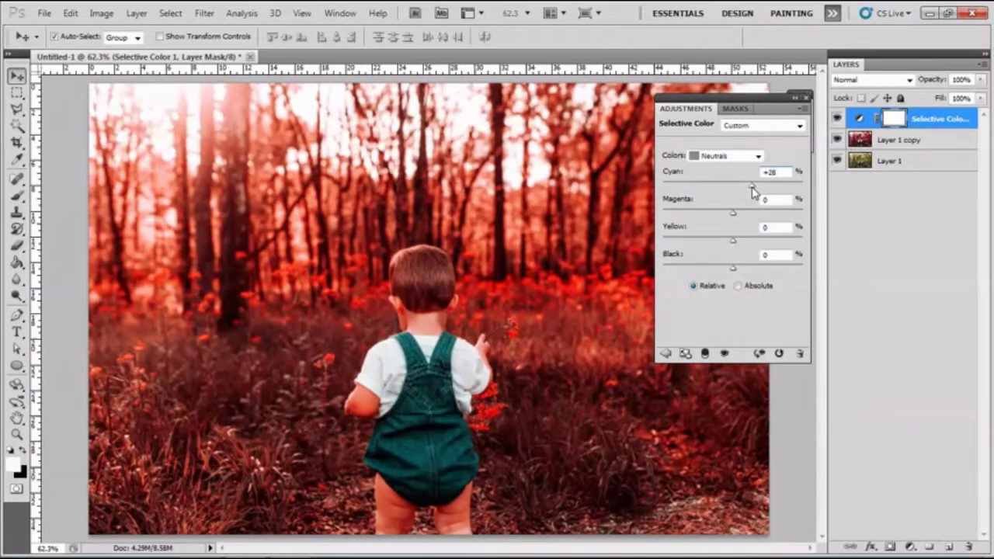
pyautogui.press('BackSpace')
pyautogui.write('-')
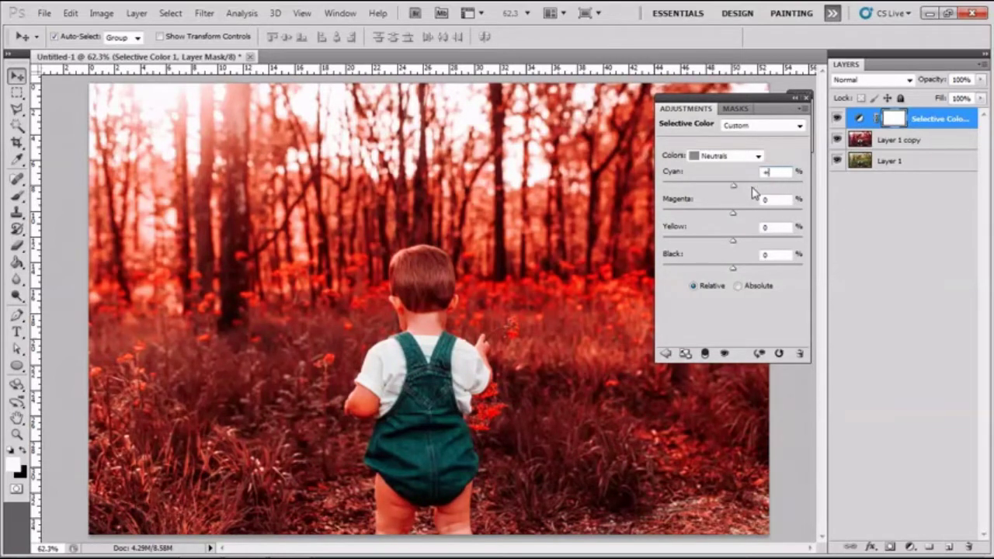
pyautogui.write('30')
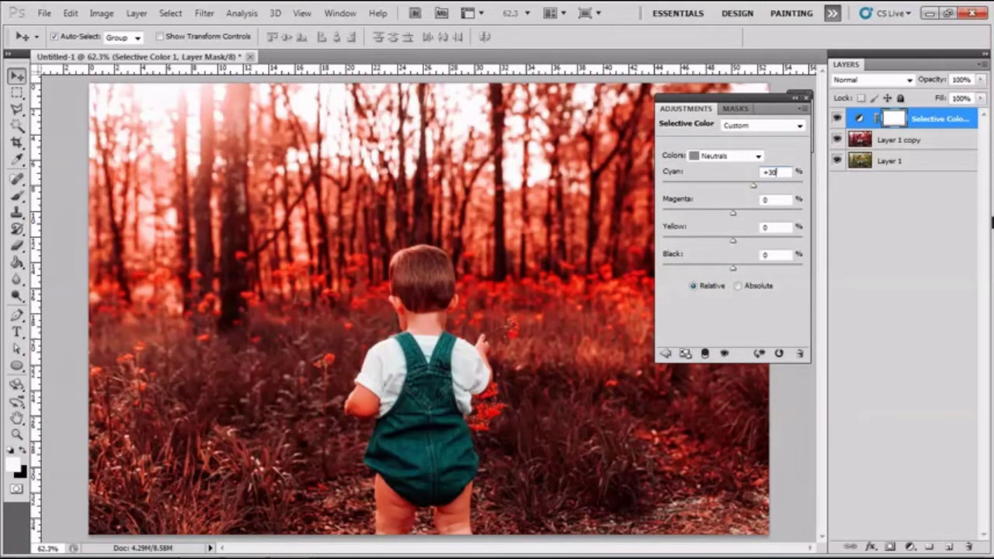
# Step: Switch the colour range to Blacks and raise their Black value to about +18
pyautogui.click(731, 156)
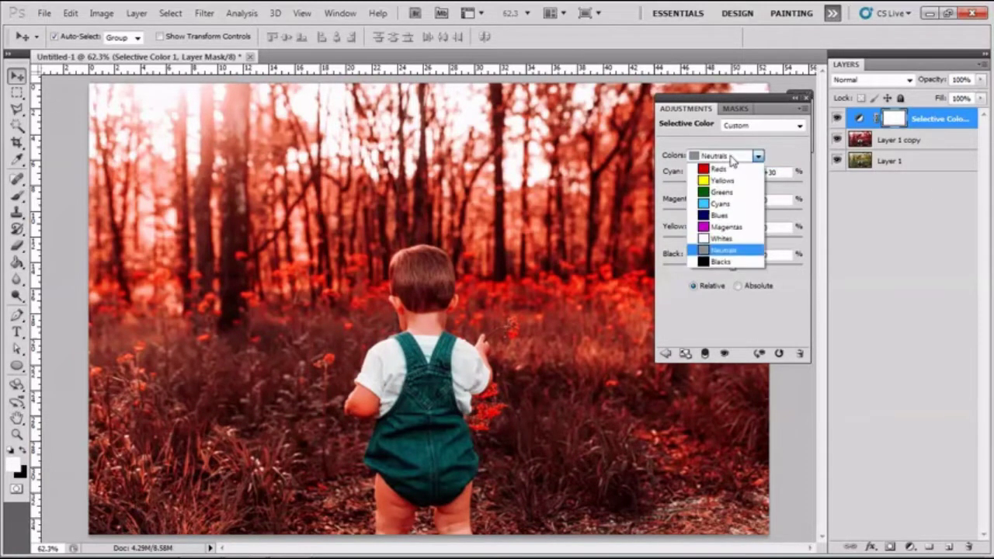
pyautogui.click(717, 263)
pyautogui.moveTo(733, 266); pyautogui.dragTo(744, 272)
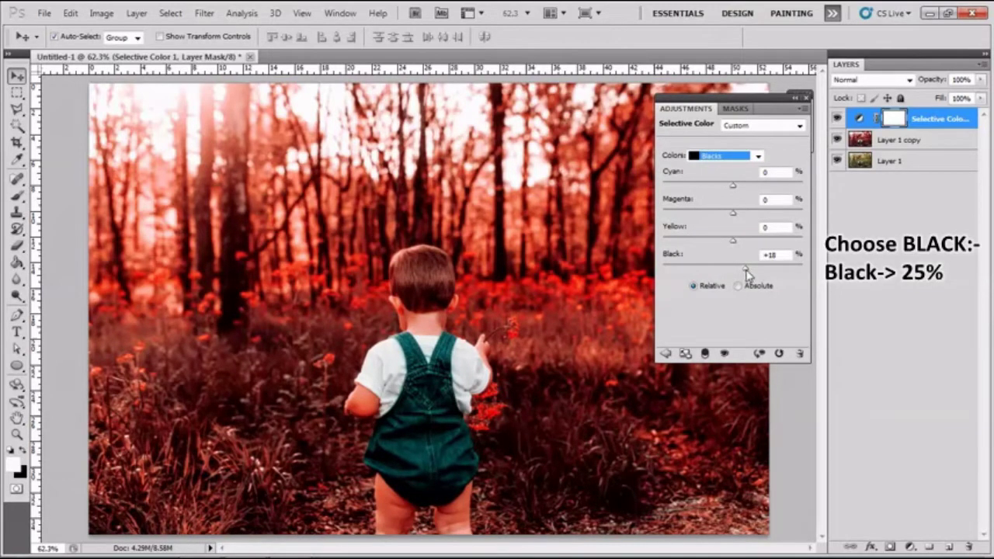
# Step: Set the Blacks' Black value to +20 and collapse the Adjustments panel
pyautogui.moveTo(746, 272); pyautogui.dragTo(748, 272)
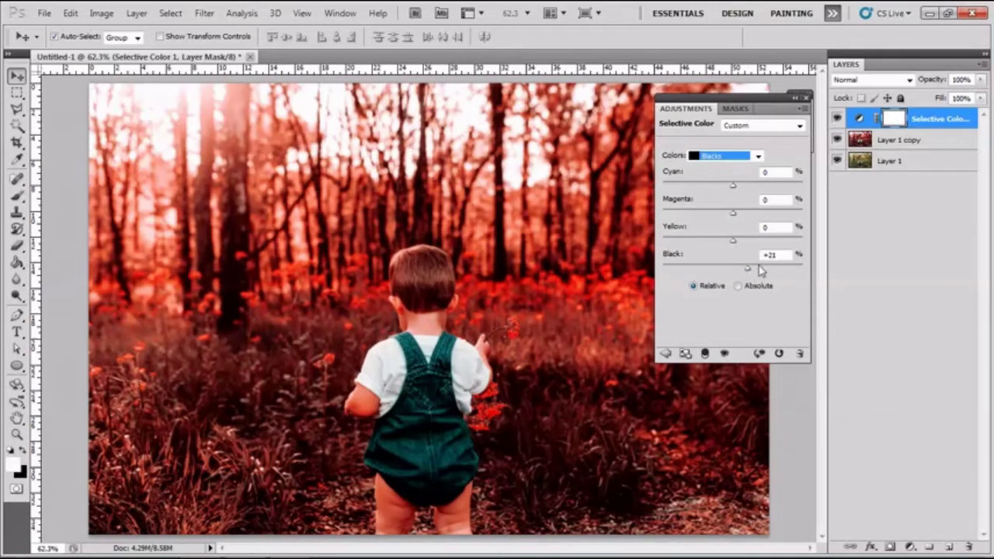
pyautogui.click(786, 256)
pyautogui.press('Down')
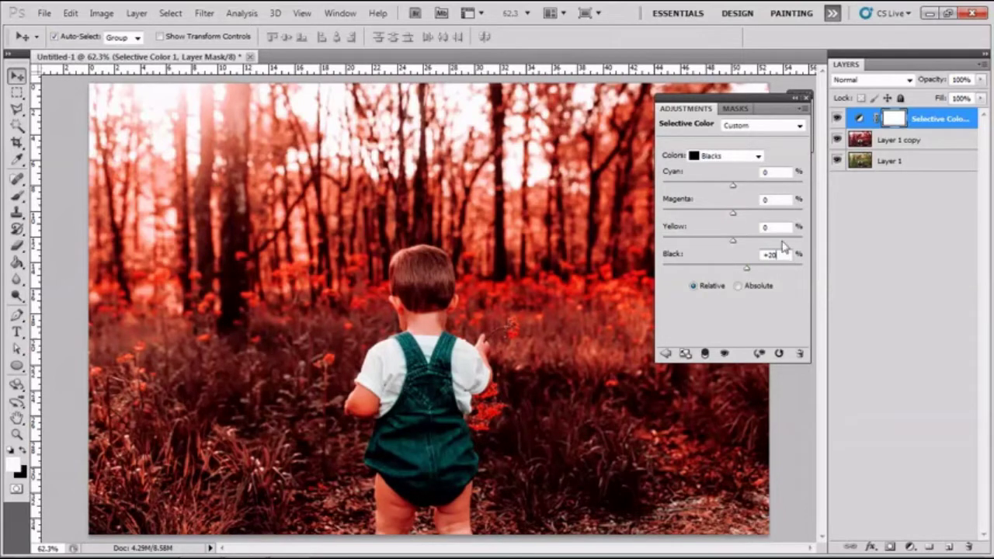
pyautogui.click(795, 99)
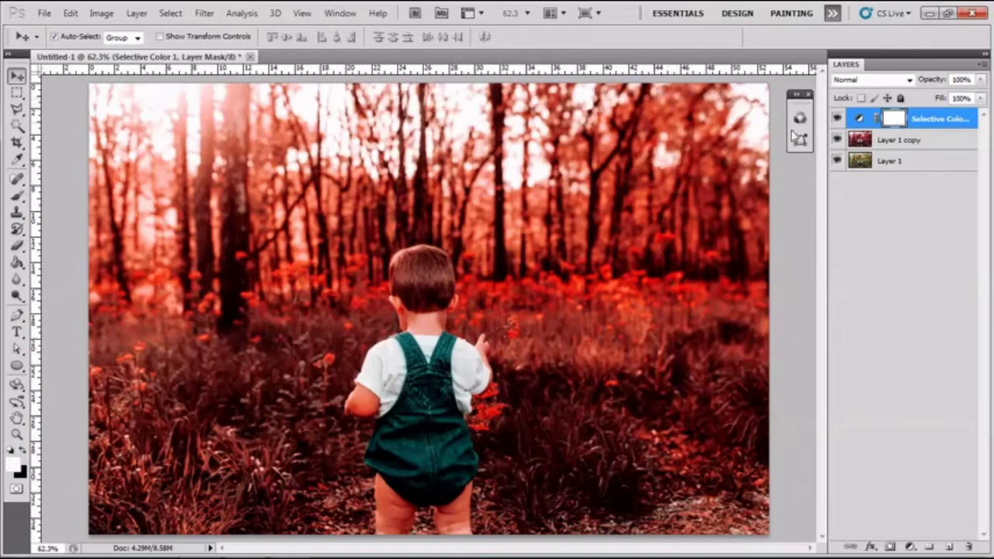
# Step: Add a white layer mask to Layer 1 copy and set up a black Brush at 60% opacity
pyautogui.click(890, 148)
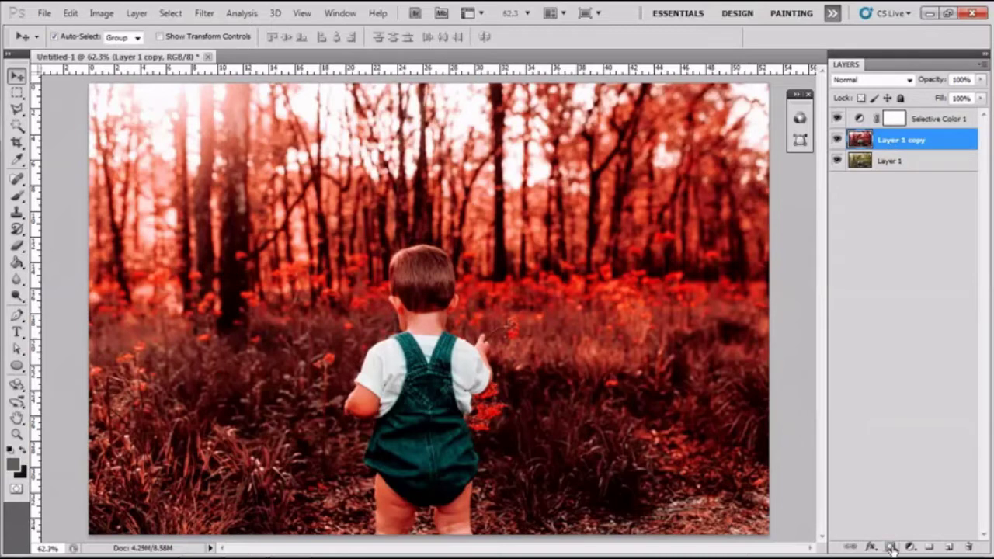
pyautogui.click(891, 548)
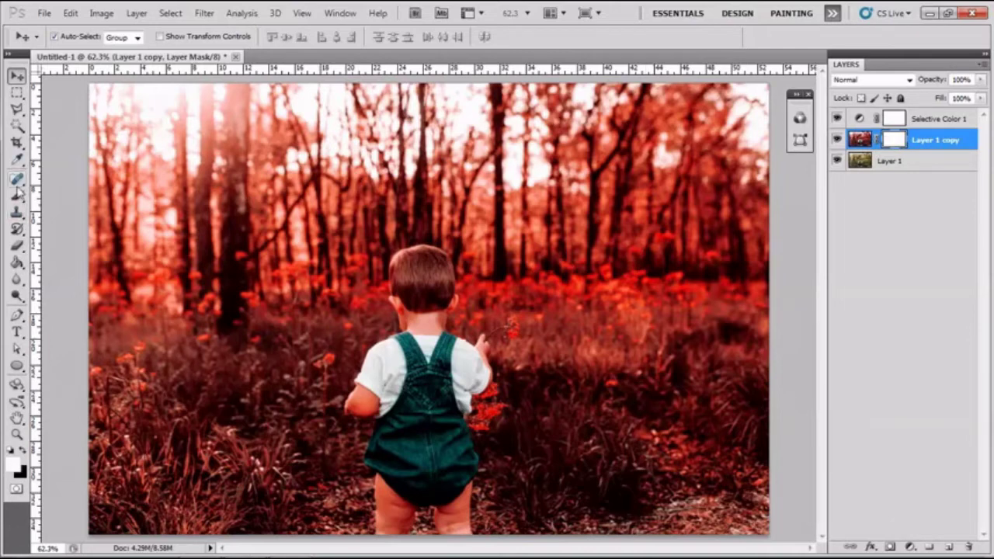
pyautogui.click(17, 195)
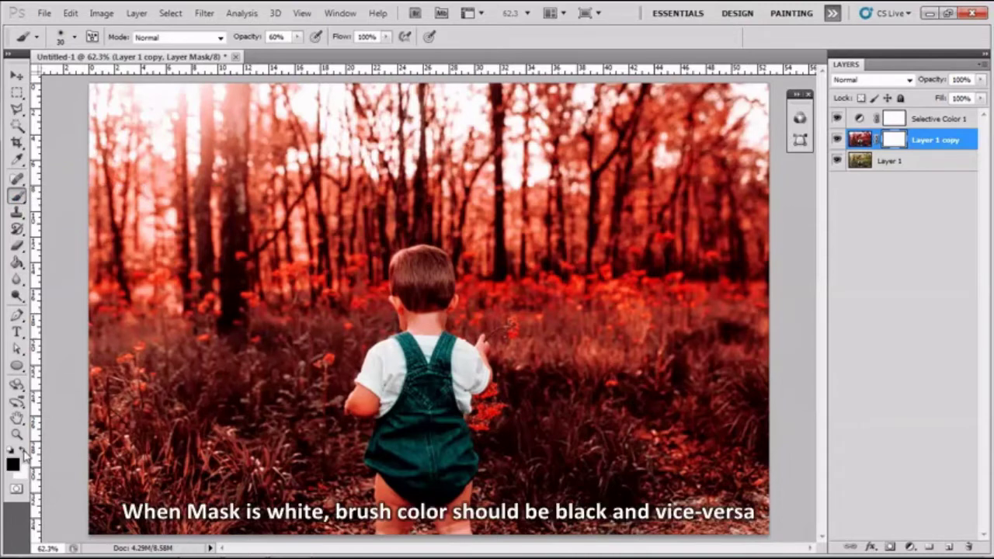
pyautogui.click(24, 452)
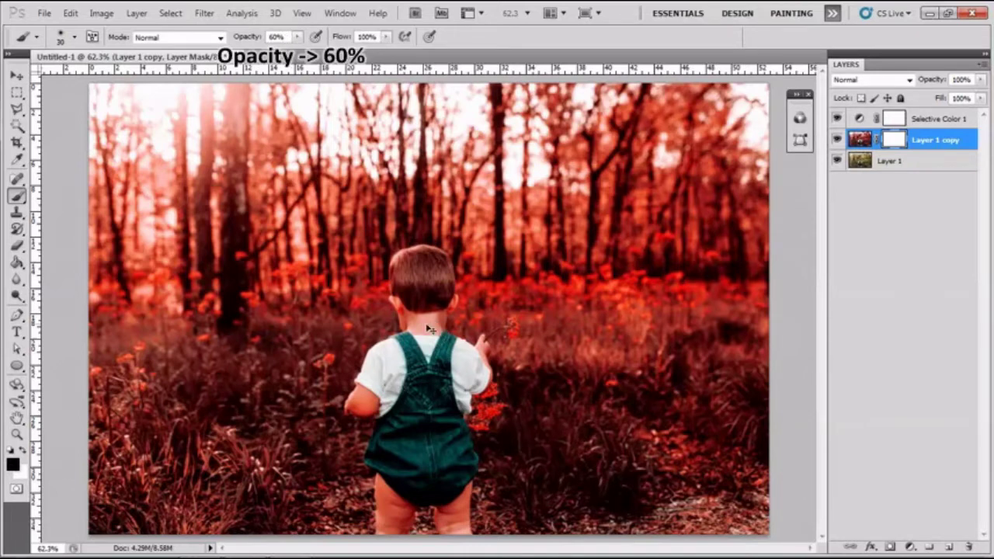
# Step: Zoom in and paint black on the mask over the child's neck, ear and hairline
pyautogui.scroll(2, 437, 336)
pyautogui.scroll(1, 429, 329)
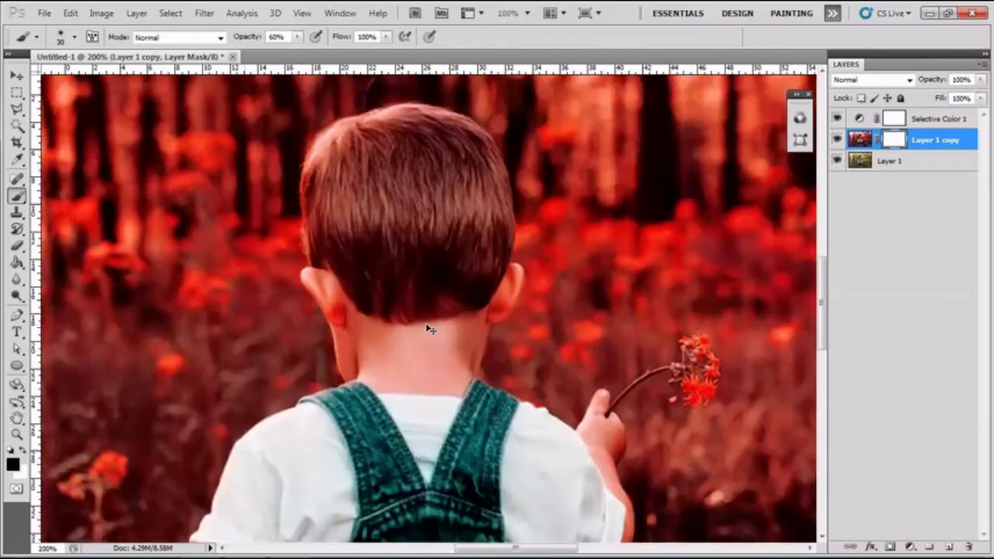
pyautogui.scroll(1, 430, 329)
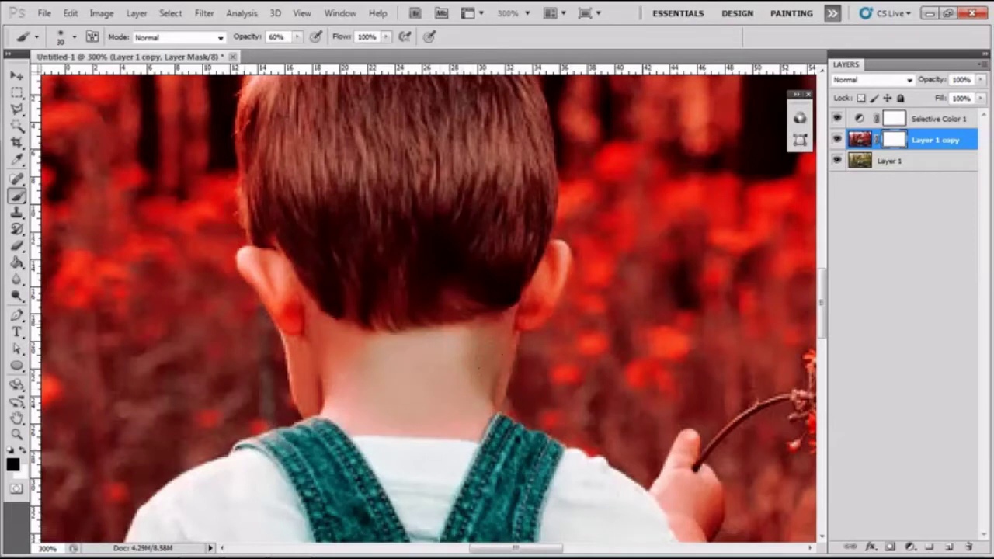
pyautogui.moveTo(465, 425); pyautogui.dragTo(407, 421)
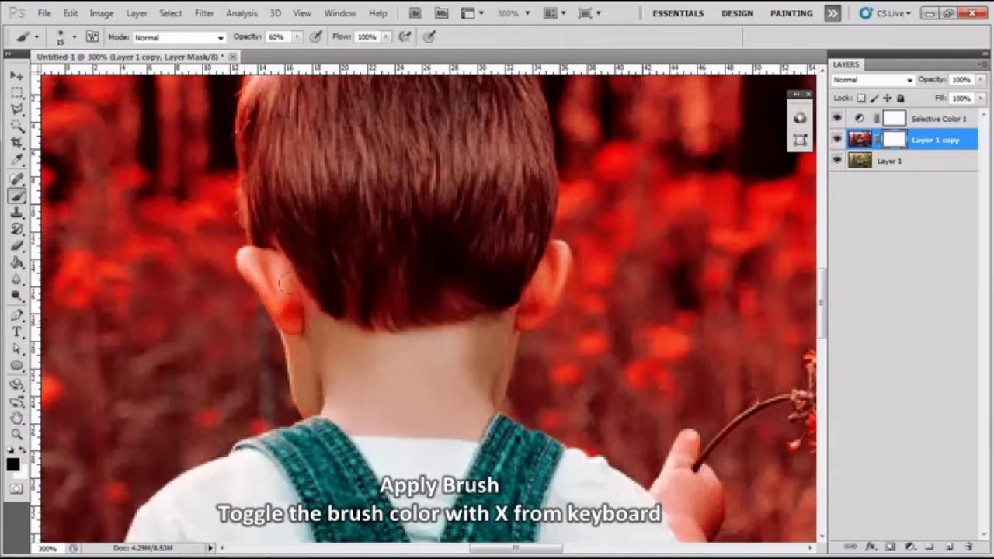
pyautogui.moveTo(317, 326); pyautogui.dragTo(275, 272)
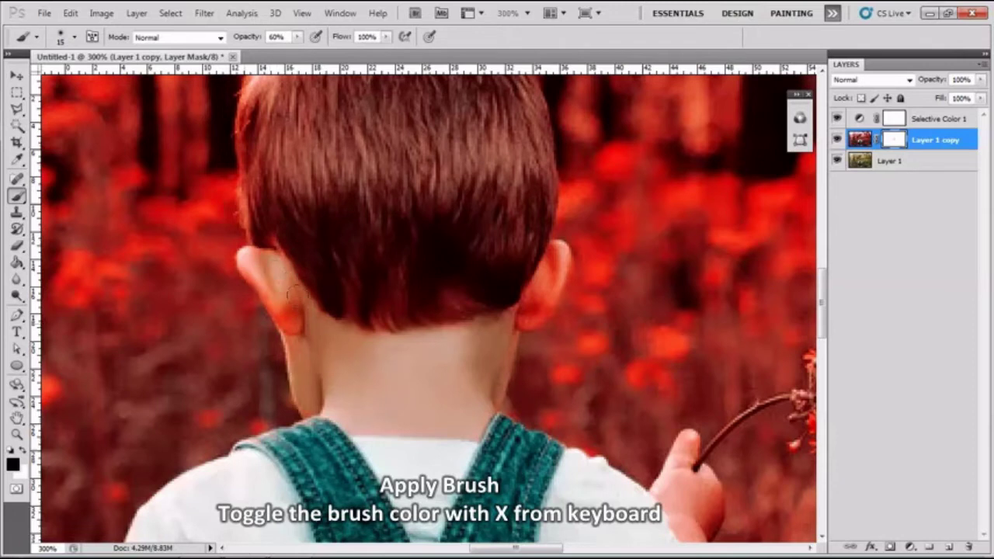
pyautogui.moveTo(313, 347); pyautogui.dragTo(253, 280)
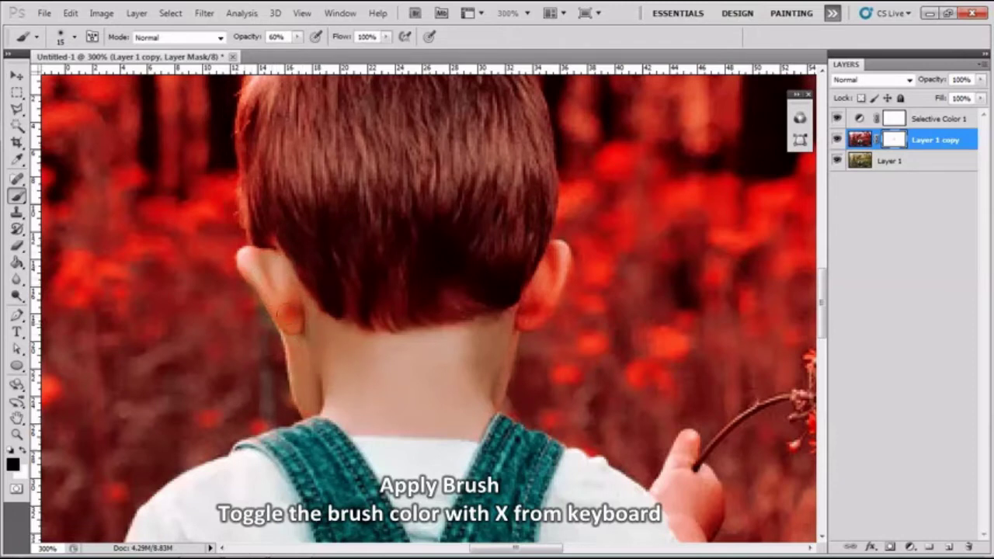
pyautogui.press('x')
pyautogui.click(505, 326)
pyautogui.press('x')
pyautogui.moveTo(560, 275); pyautogui.dragTo(544, 315)
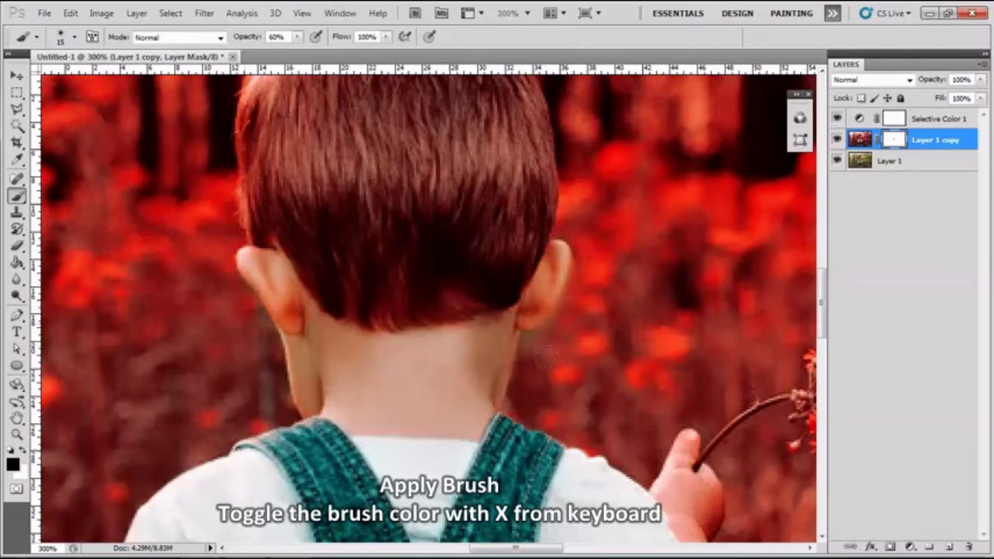
pyautogui.press('x')
pyautogui.press('x')
pyautogui.press('x')
pyautogui.press('x')
pyautogui.press('x')
pyautogui.moveTo(822, 296); pyautogui.dragTo(822, 323)
pyautogui.press('x')
# Step: Paint the mask over the hand, forearm and upper arm to remove the red tint
pyautogui.moveTo(673, 346)
pyautogui.mouseDown()
pyautogui.moveTo(694, 300)
pyautogui.moveTo(713, 342)
pyautogui.moveTo(702, 380)
pyautogui.moveTo(736, 469)
pyautogui.mouseUp()
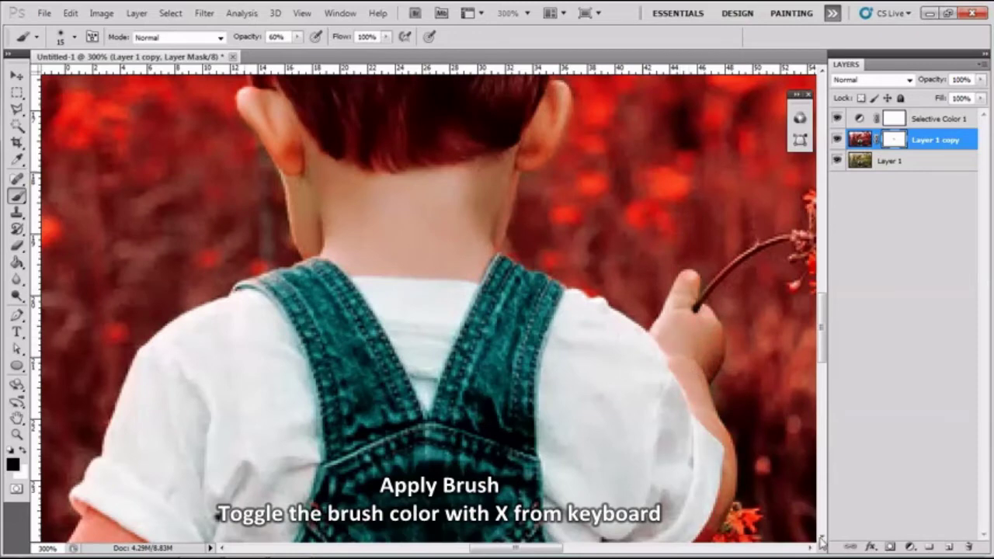
pyautogui.scroll(-2, 822, 536)
pyautogui.press('x')
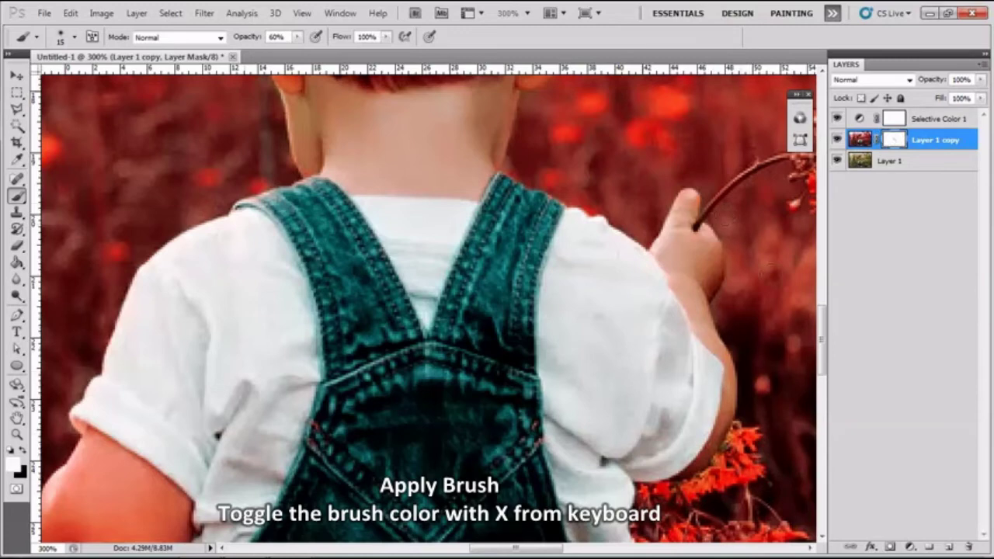
pyautogui.moveTo(531, 548); pyautogui.dragTo(471, 547)
pyautogui.scroll(-3, 478, 339)
pyautogui.press('x')
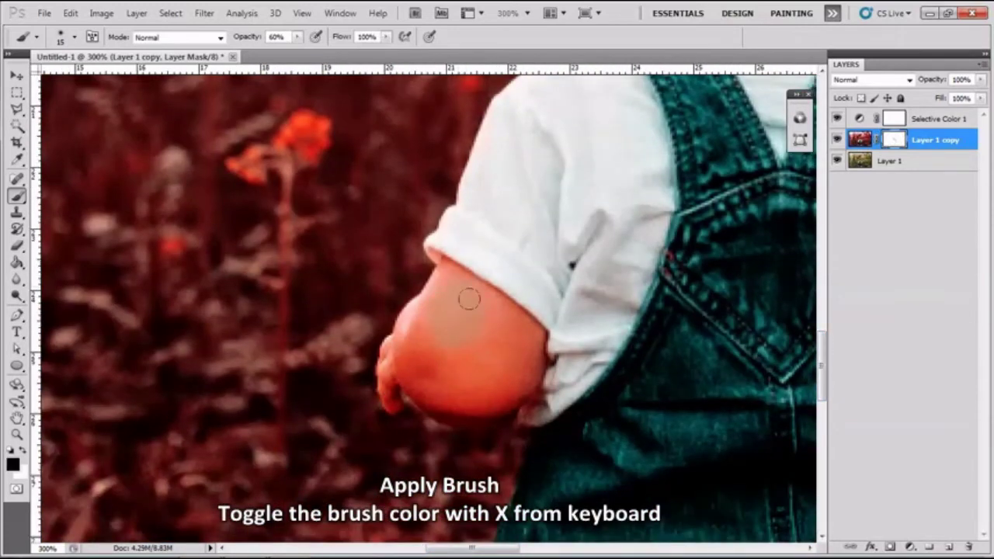
pyautogui.moveTo(468, 290)
pyautogui.mouseDown()
pyautogui.moveTo(419, 365)
pyautogui.moveTo(505, 401)
pyautogui.mouseUp()
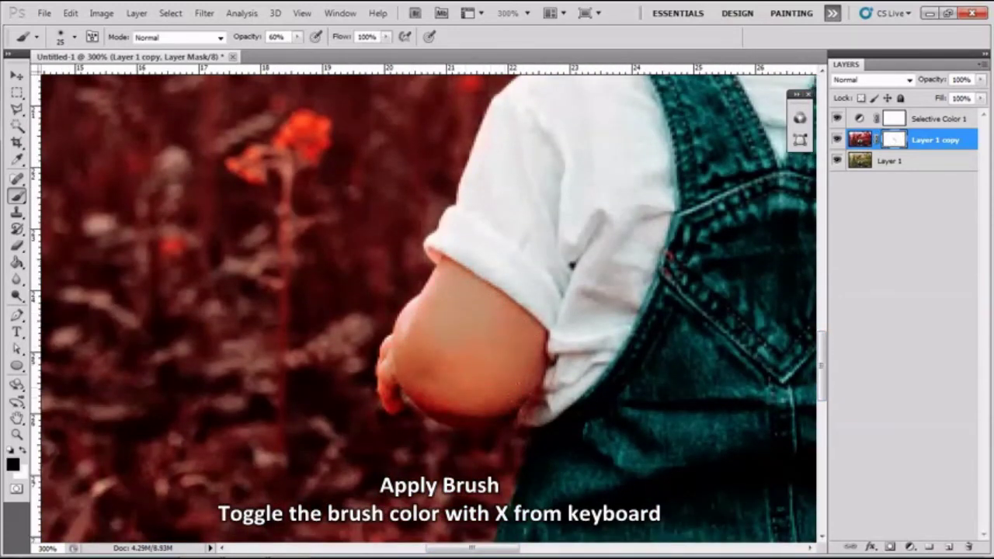
# Step: Shrink the brush to 10 and paint the mask over the right leg, then fit the image
pyautogui.press('[')
pyautogui.press('[')
pyautogui.press('[')
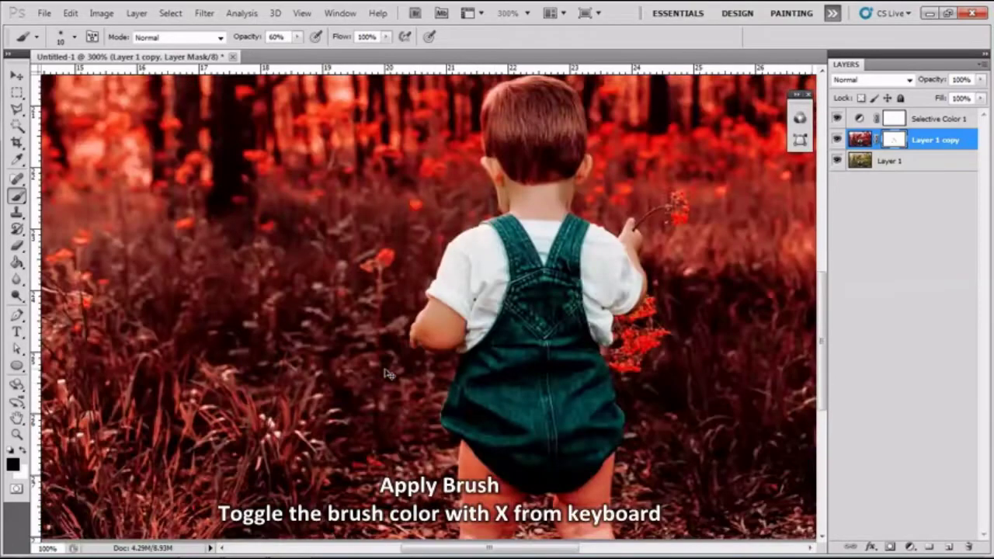
pyautogui.hotkey('ctrl', '-')
pyautogui.hotkey('ctrl', '-')
pyautogui.hotkey('ctrl', '-')
pyautogui.keyDown('ctrl'); pyautogui.click(390, 425); pyautogui.keyUp('ctrl')
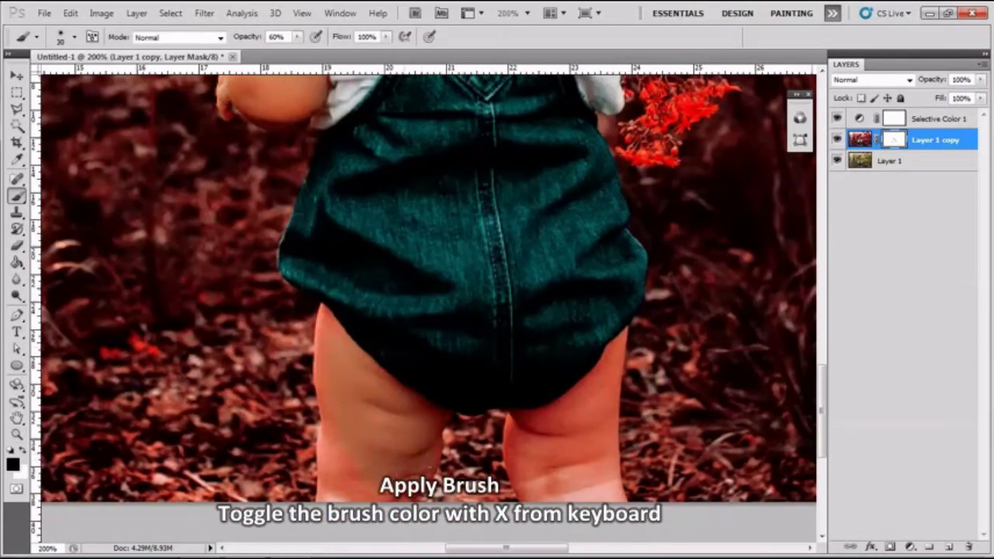
pyautogui.press('x')
pyautogui.press('x')
pyautogui.moveTo(611, 375); pyautogui.dragTo(608, 478)
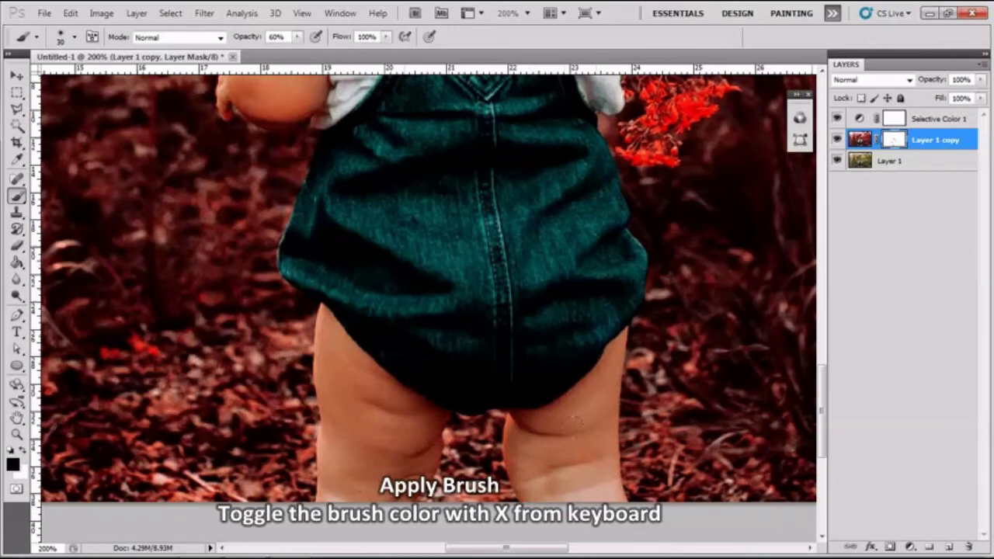
pyautogui.press('x')
pyautogui.hotkey('ctrl', '0')
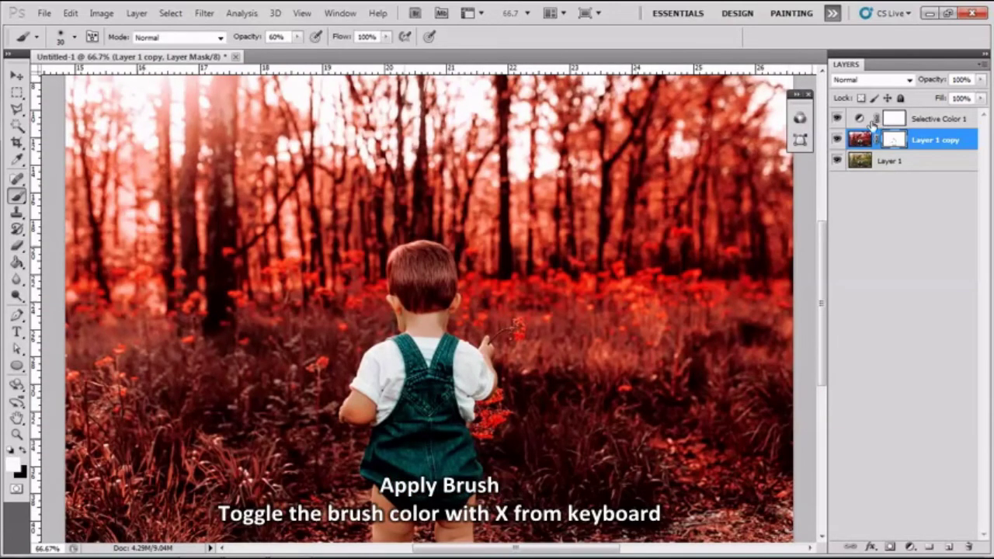
# Step: Group Selective Color 1 and Layer 1 copy into Group 1, toggling it to compare before and after
pyautogui.keyDown('shift'); pyautogui.click(914, 123); pyautogui.keyUp('shift')
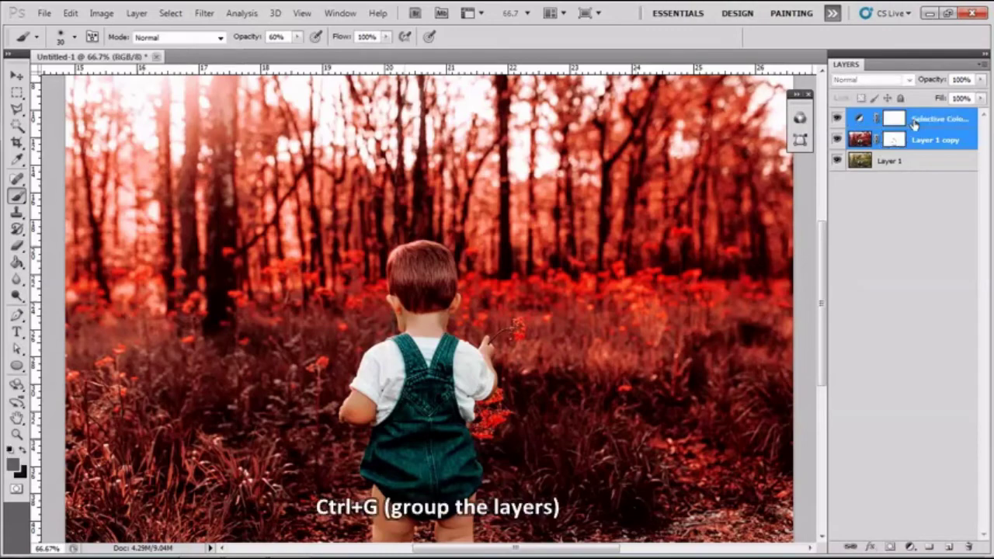
pyautogui.hotkey('ctrl', 'g')
pyautogui.click(839, 117)
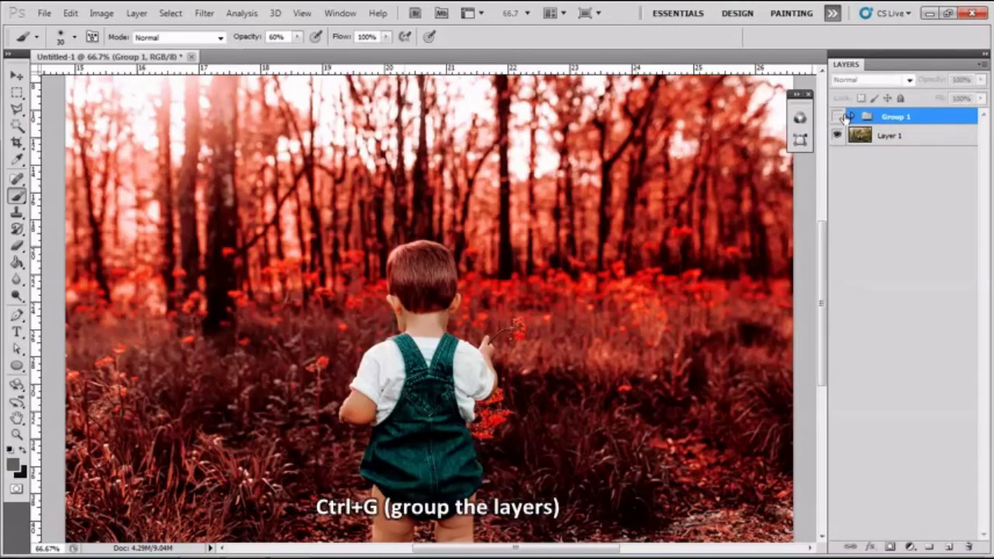
pyautogui.click(839, 116)
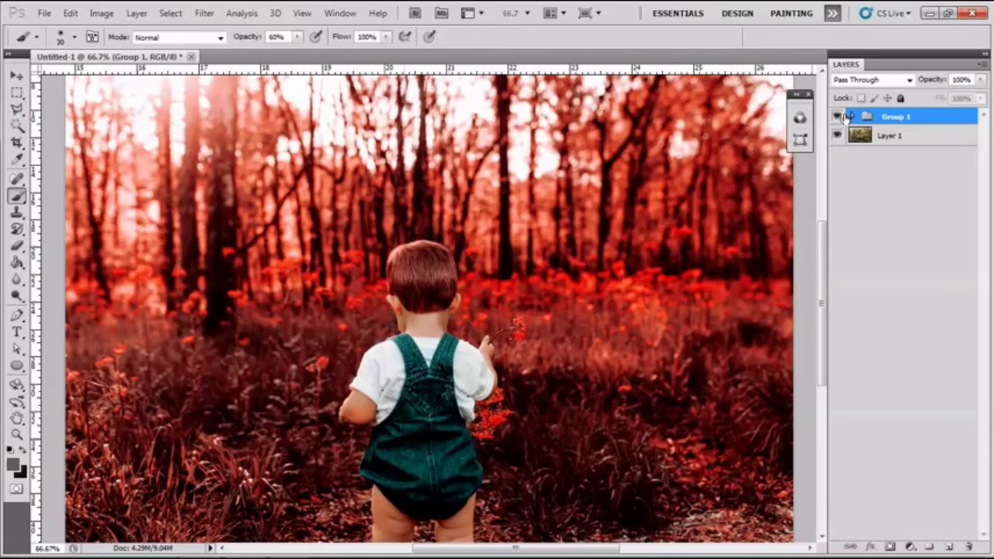
pyautogui.hotkey('ctrl', '-')
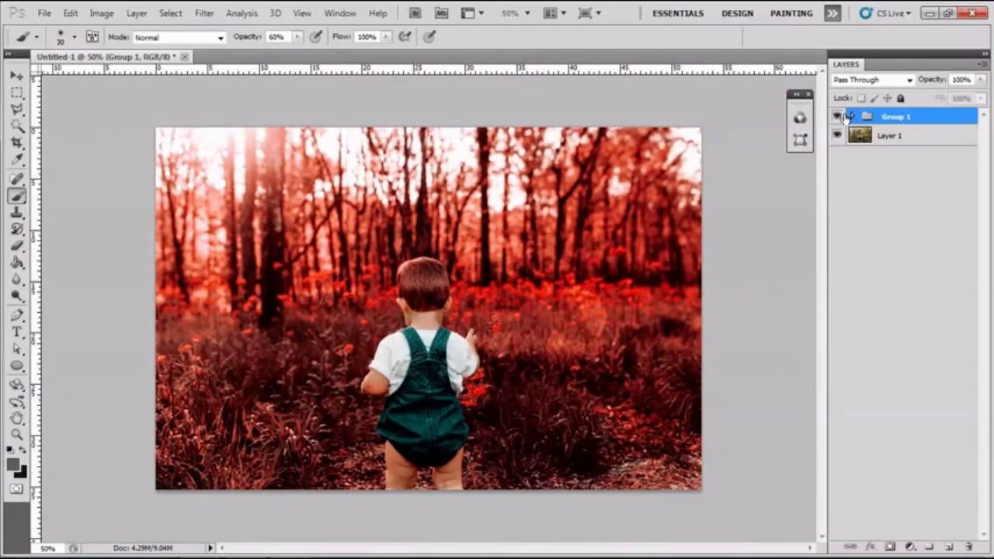
pyautogui.click(839, 117)
pyautogui.click(839, 117)
pyautogui.click(839, 117)
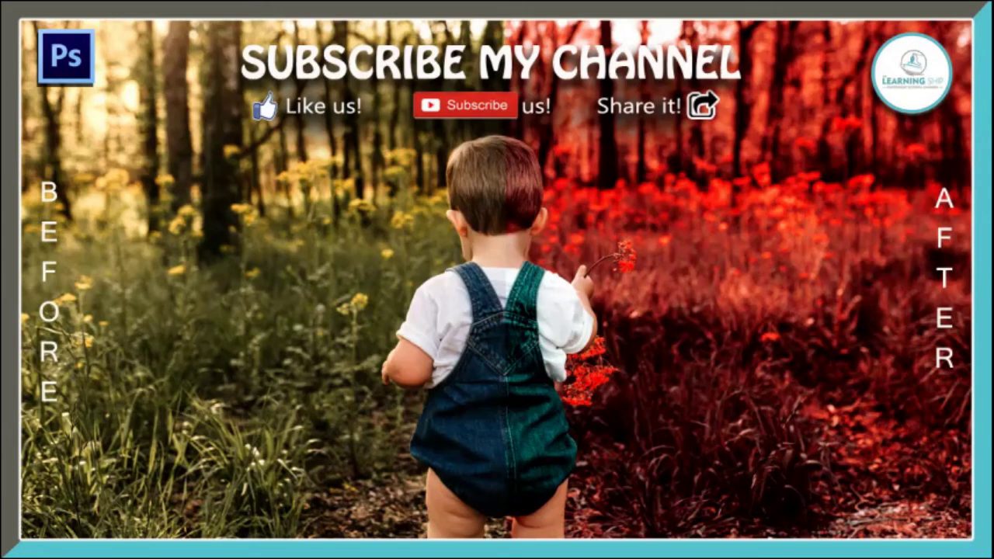